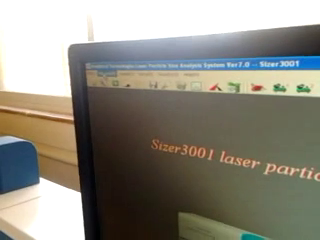
# Step: Open the Sizer3001 menu used to load a saved measurement record
pyautogui.click(88, 95)
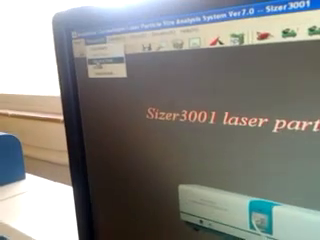